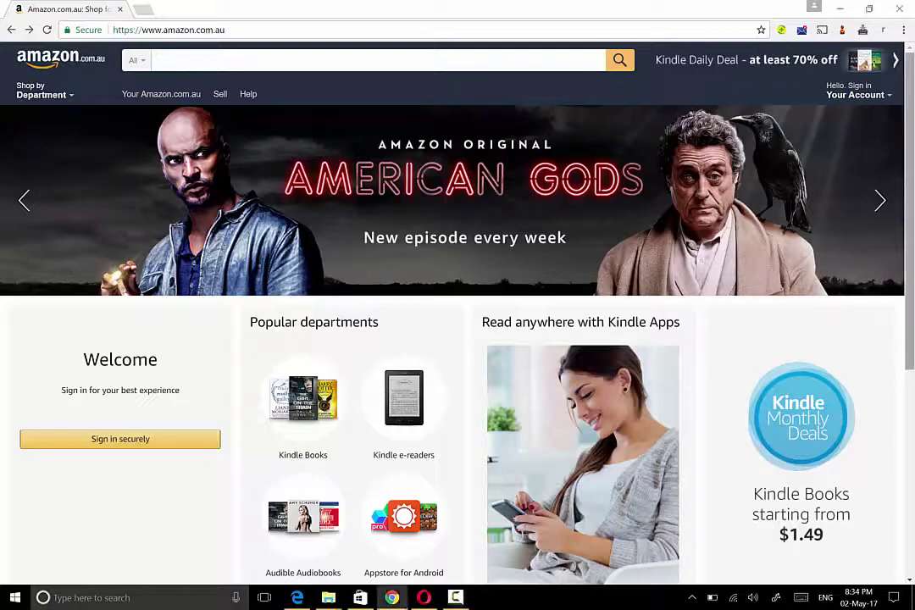
- Open the free Kindle app page from 'Download for free' under Read anywhere with Kindle Apps
{"action": "scroll", "coordinate": [457, 338], "scroll_direction": "down", "scroll_amount": 3}
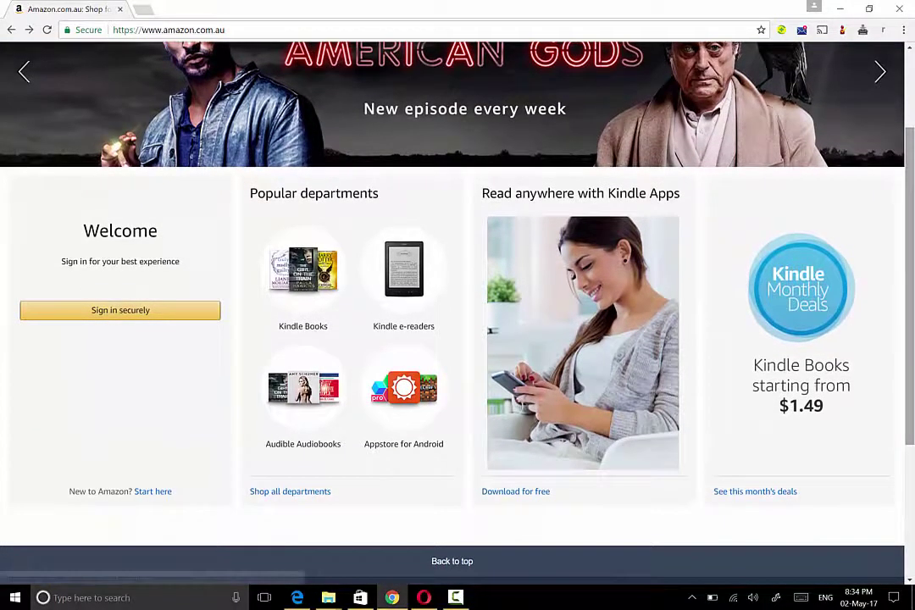
{"action": "left_click", "coordinate": [515, 492]}
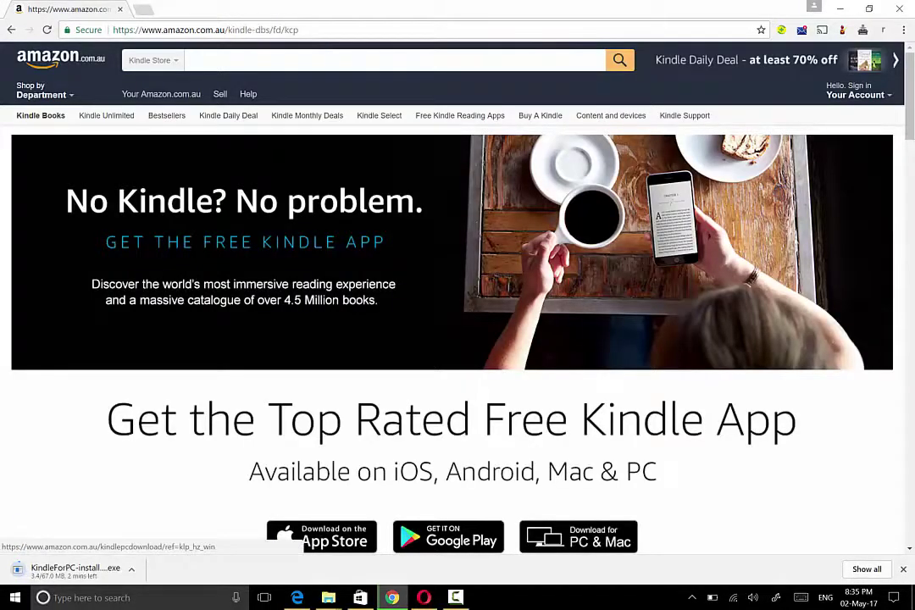
- Cancel the KindleForPC installer download, then minimise the browser window
{"action": "left_click", "coordinate": [131, 570]}
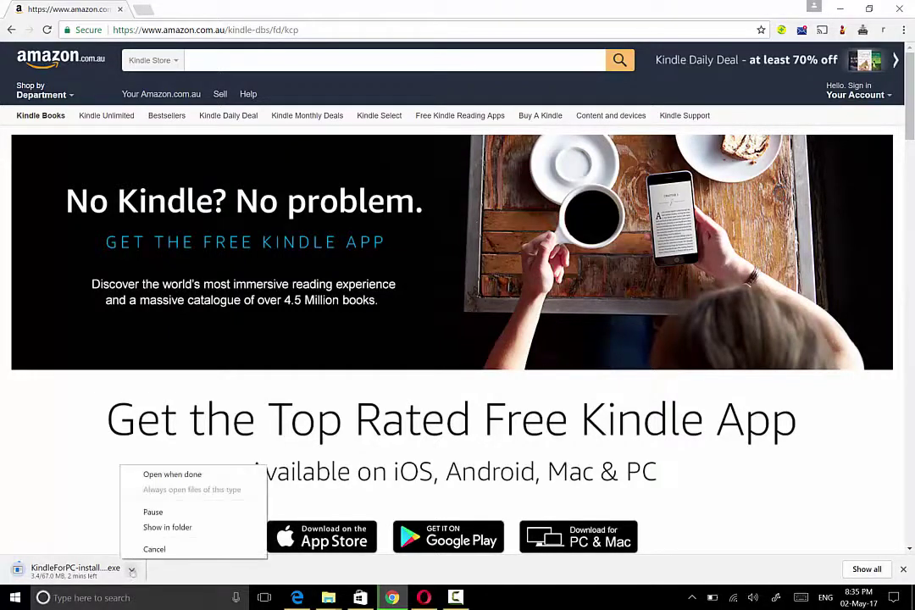
{"action": "left_click", "coordinate": [154, 549]}
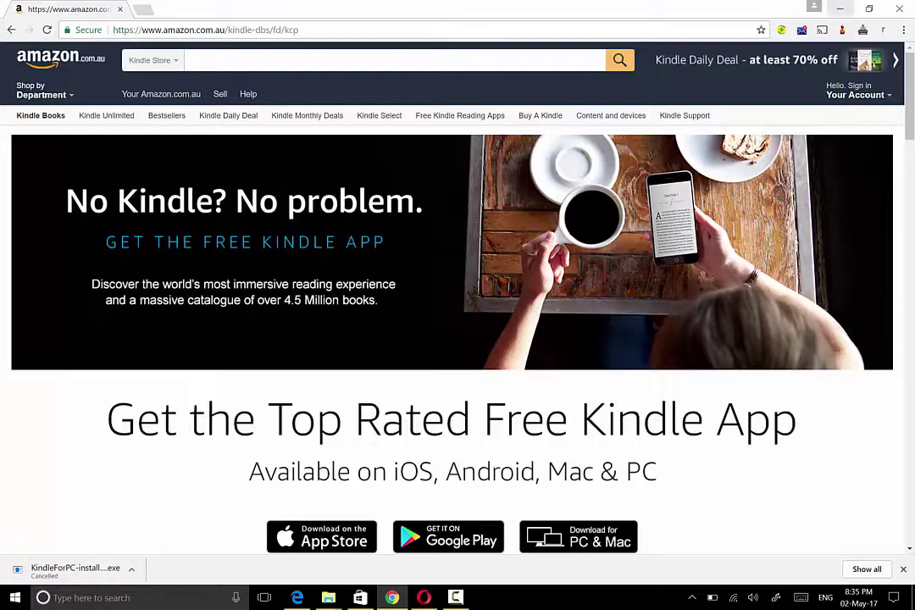
{"action": "left_click", "coordinate": [839, 8]}
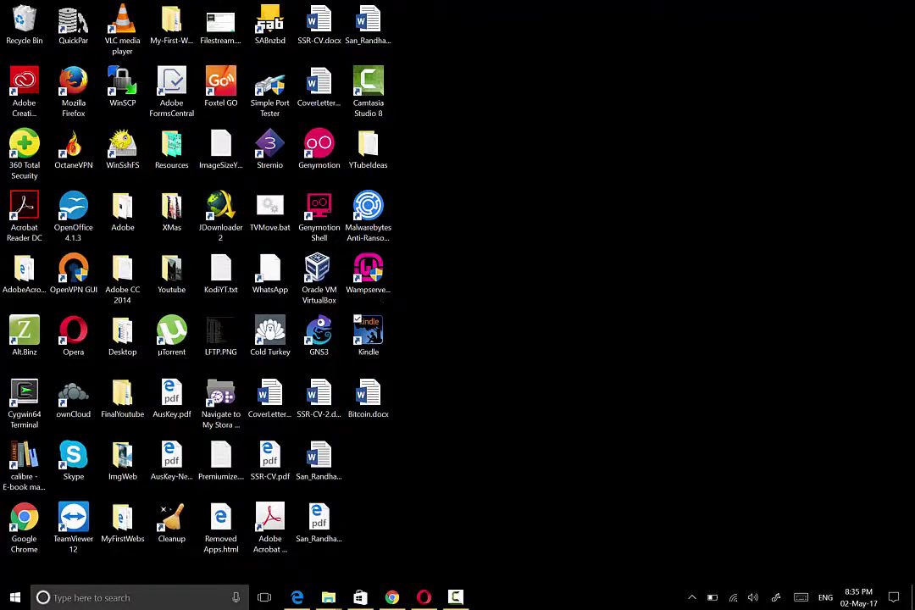
- In the OneDrive Explorer window, open Ebooks > Christi Snow > Operation_ Endeavor (128)
{"action": "mouse_move", "coordinate": [327, 597]}
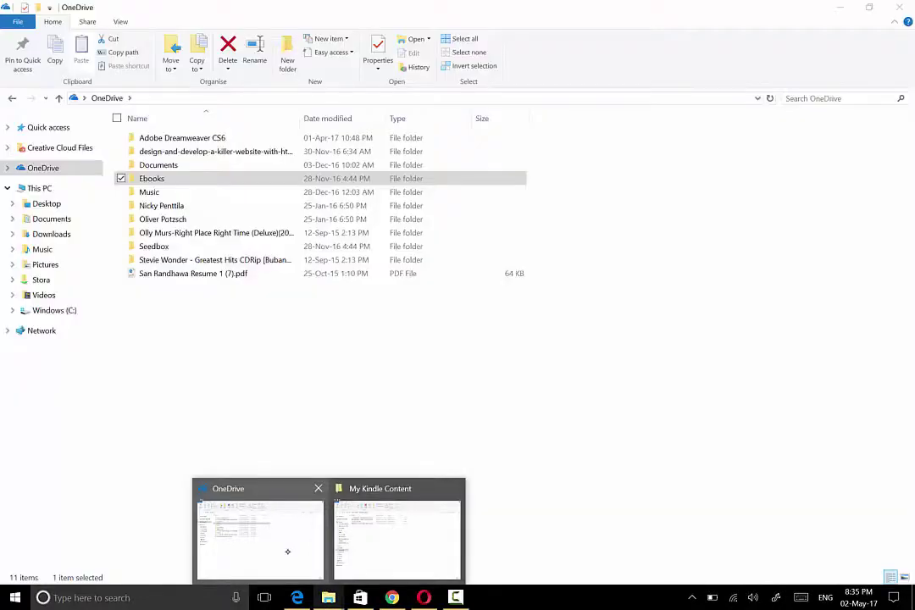
{"action": "left_click", "coordinate": [287, 551]}
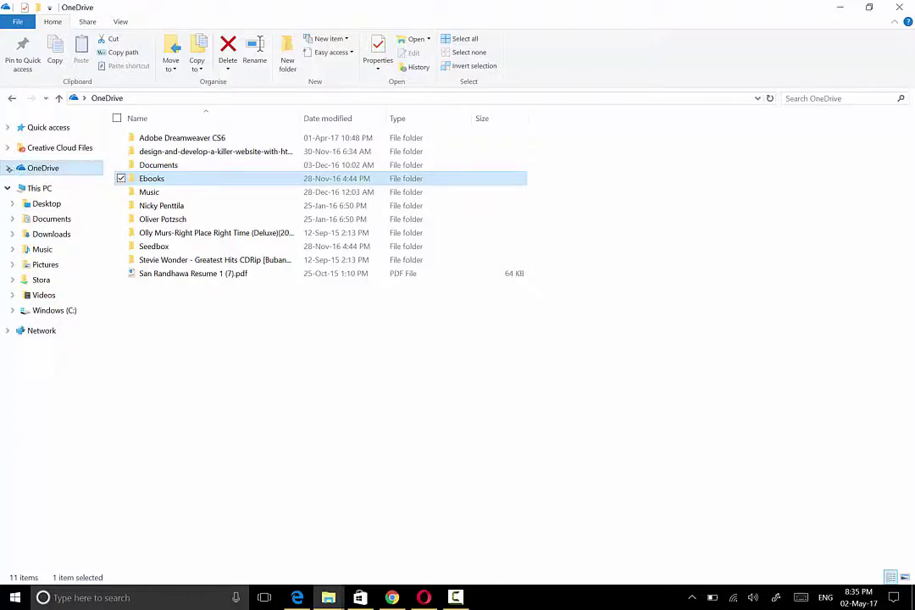
{"action": "left_click", "coordinate": [7, 167]}
{"action": "left_click", "coordinate": [47, 229]}
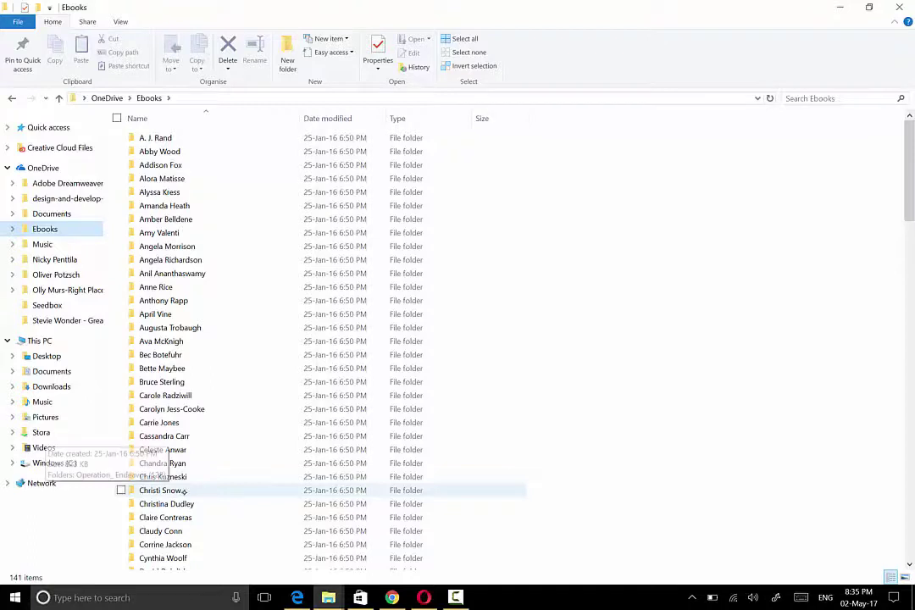
{"action": "double_click", "coordinate": [178, 490]}
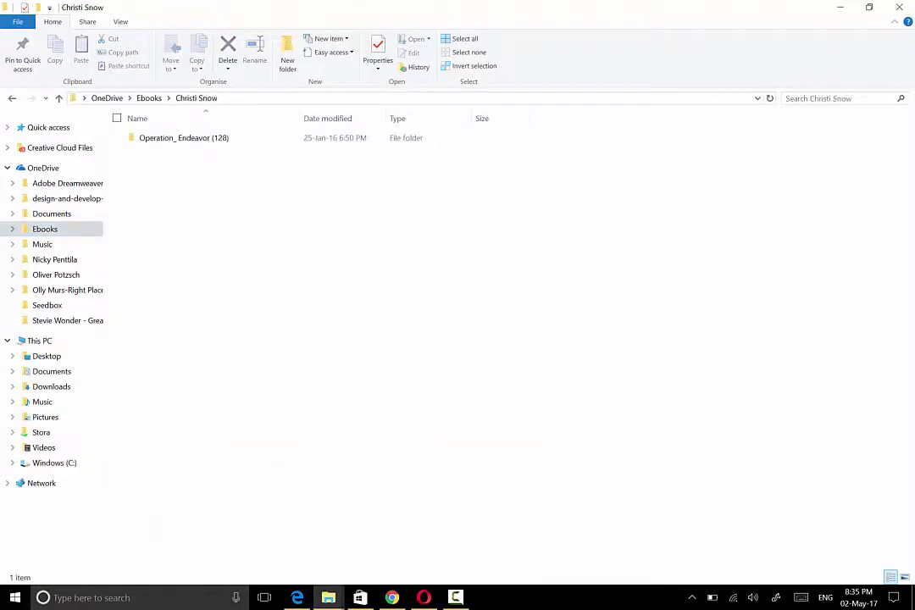
{"action": "double_click", "coordinate": [186, 137]}
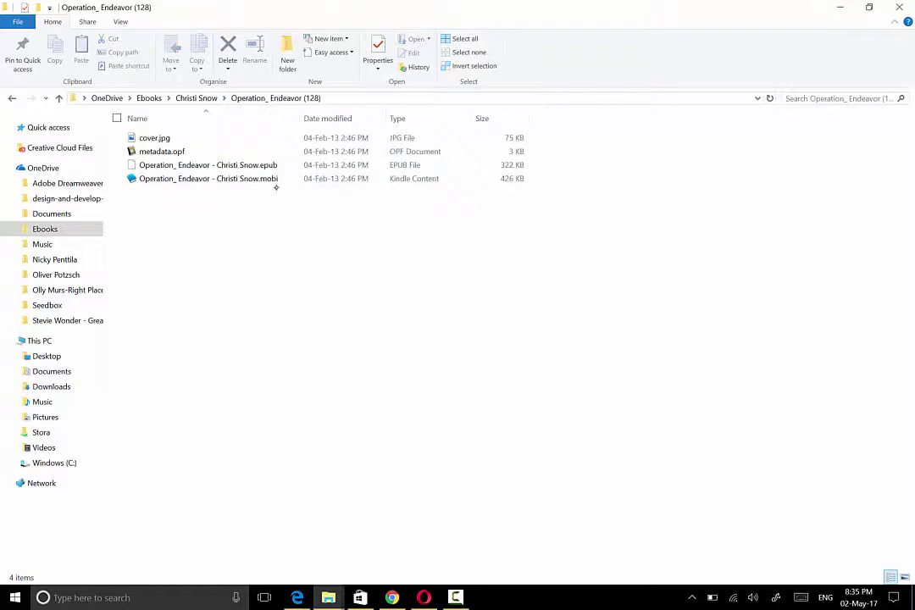
- Copy the Operation_ Endeavor .mobi file
{"action": "left_click", "coordinate": [229, 180]}
{"action": "right_click", "coordinate": [230, 180]}
{"action": "left_click", "coordinate": [91, 470]}
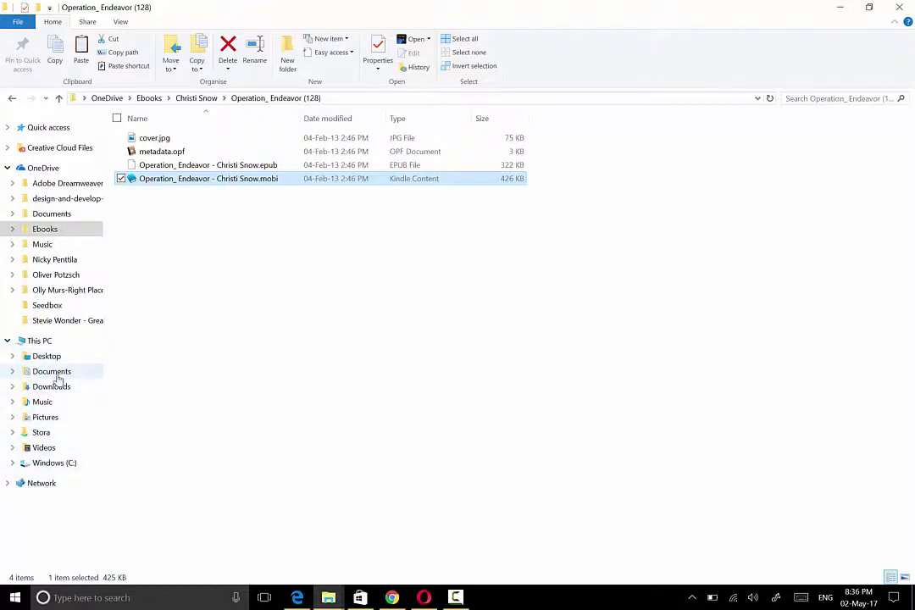
- Paste the copied mobi into Documents > My Kindle Content, then show the desktop with Win+D
{"action": "left_click", "coordinate": [49, 372]}
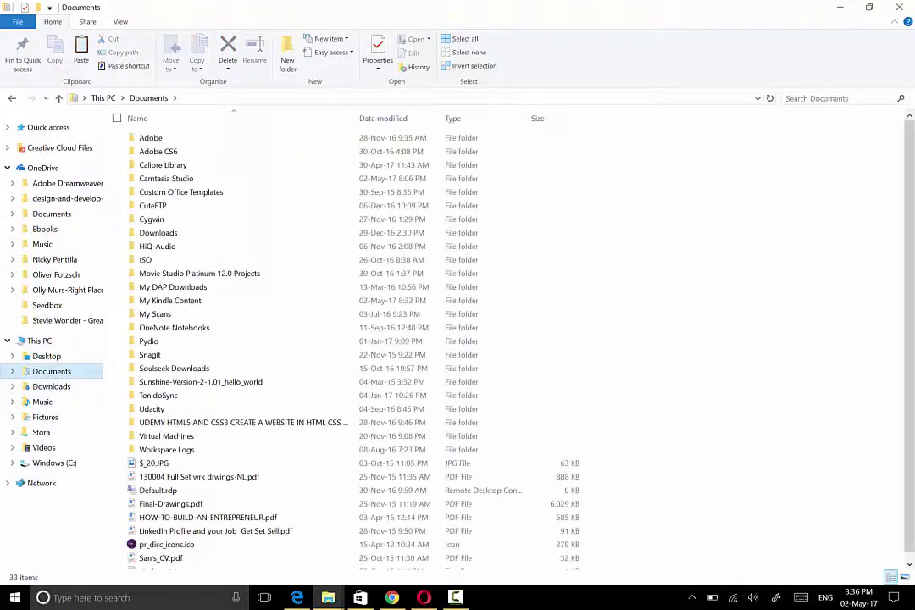
{"action": "double_click", "coordinate": [205, 301]}
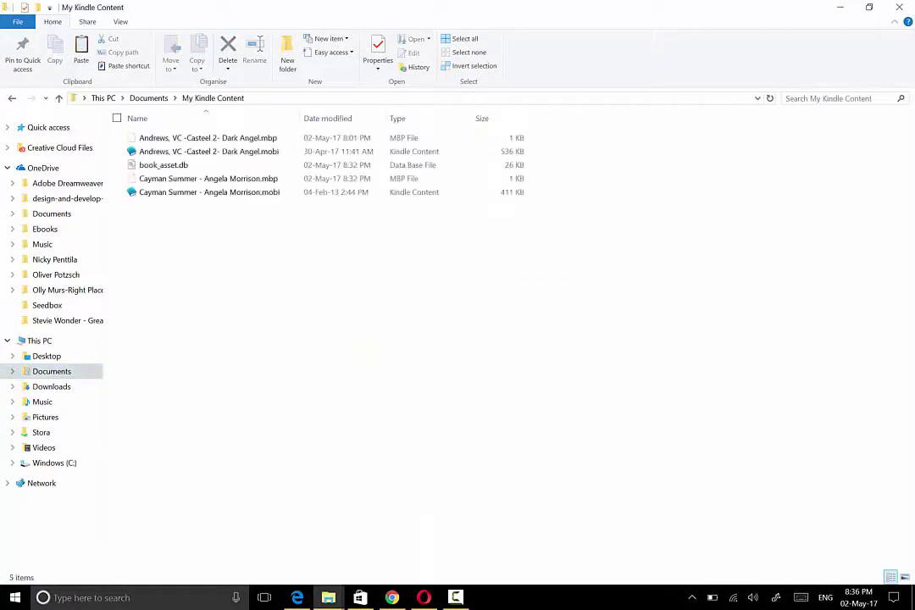
{"action": "right_click", "coordinate": [276, 279]}
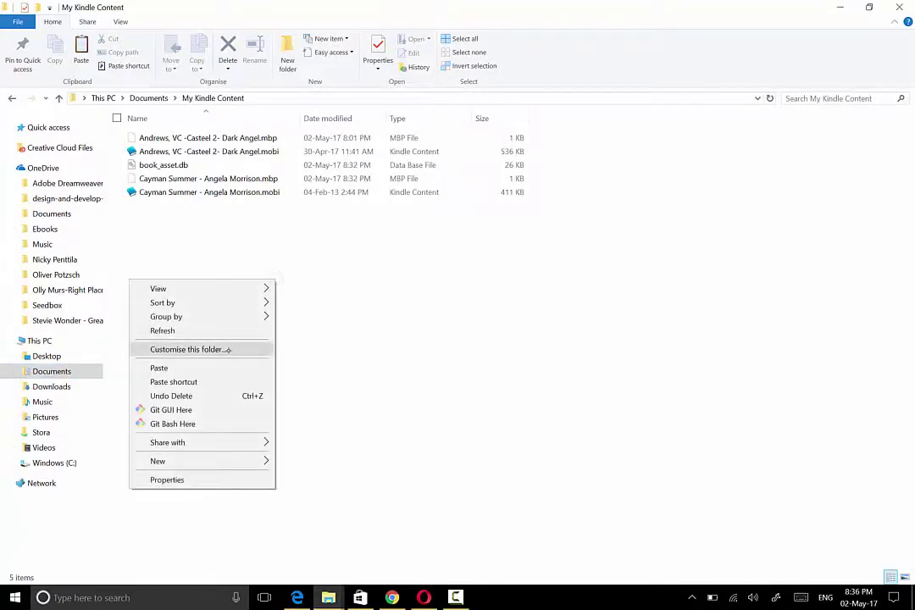
{"action": "left_click", "coordinate": [209, 367]}
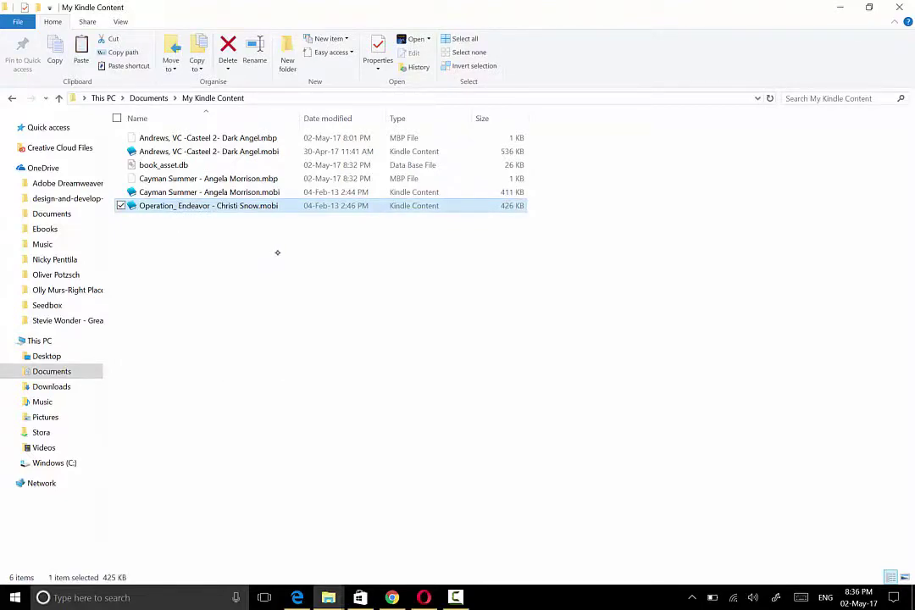
{"action": "key", "text": "super+d"}
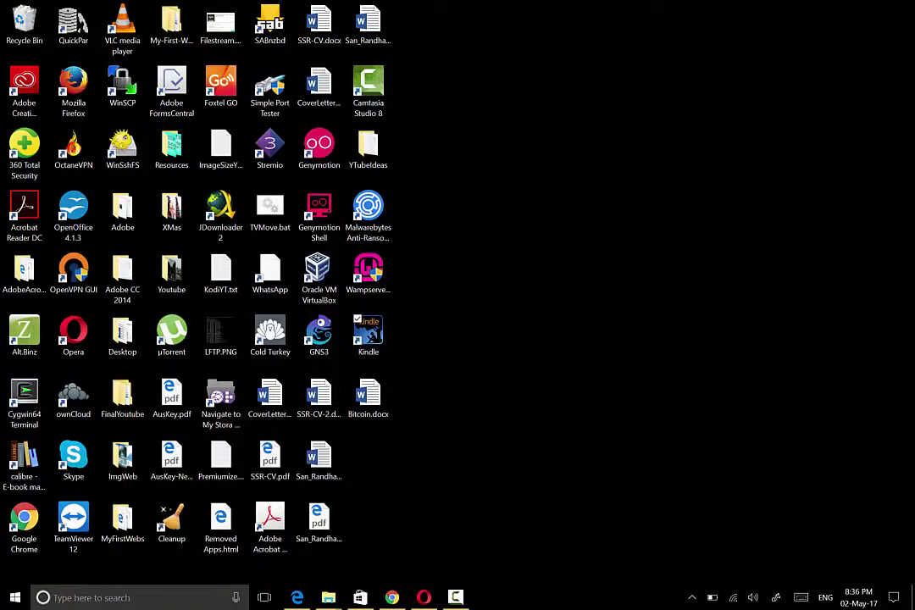
- Launch Kindle for PC from its desktop shortcut, maximise it, and open Operation: Endeavor
{"action": "left_click", "coordinate": [368, 334]}
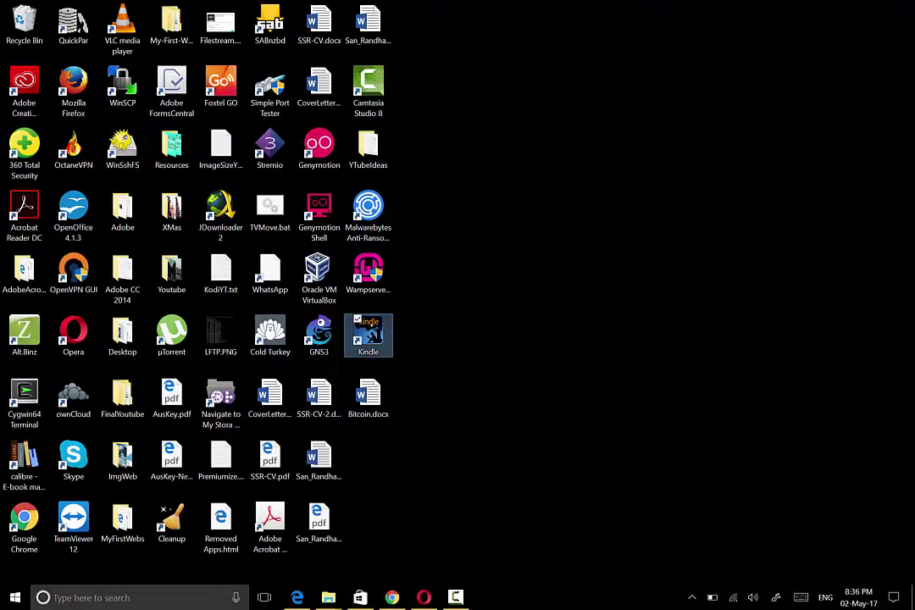
{"action": "key", "text": "Return"}
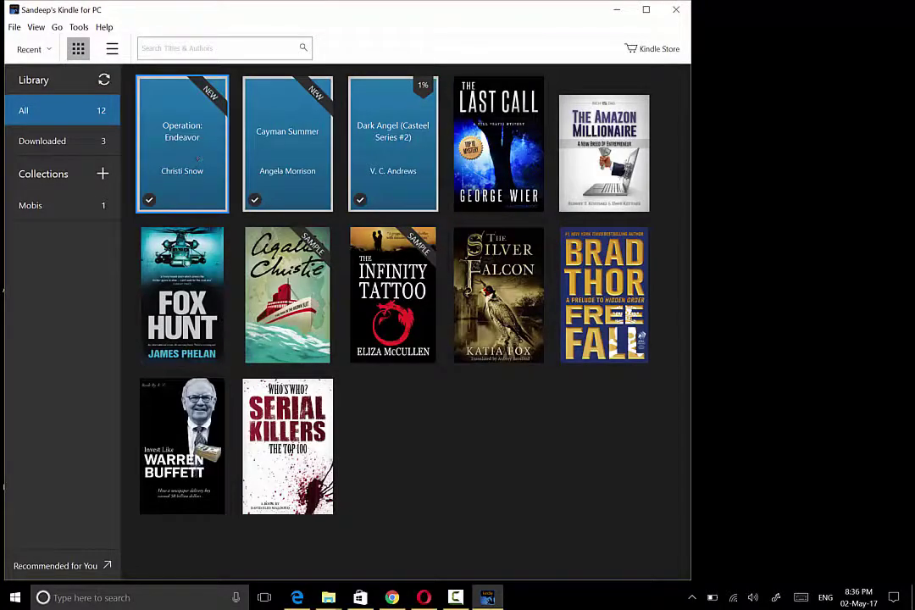
{"action": "left_click", "coordinate": [646, 10]}
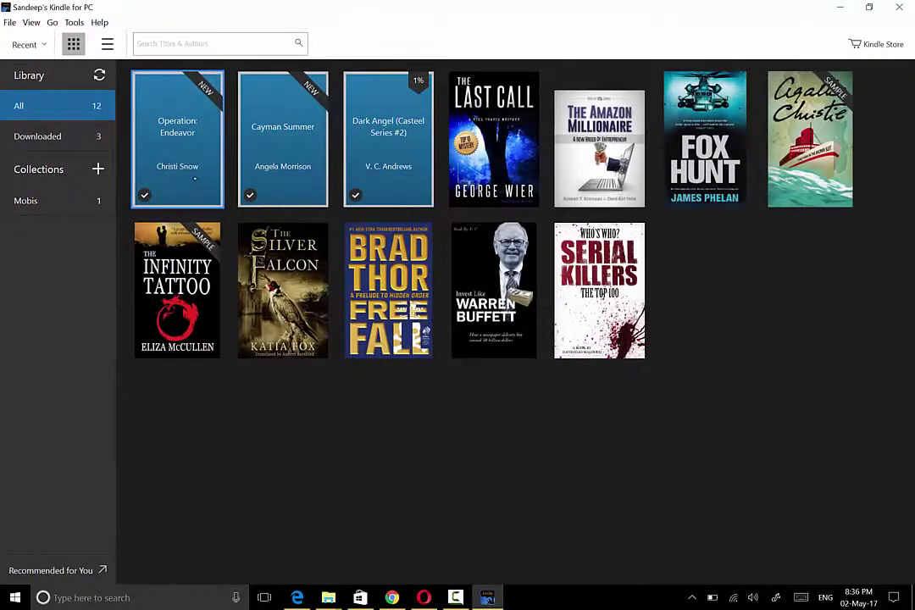
{"action": "double_click", "coordinate": [160, 148]}
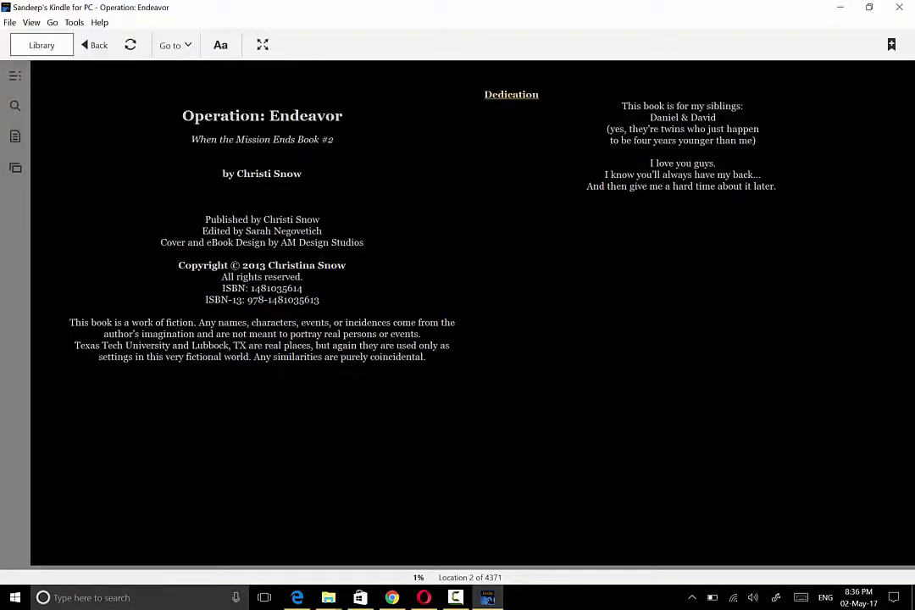